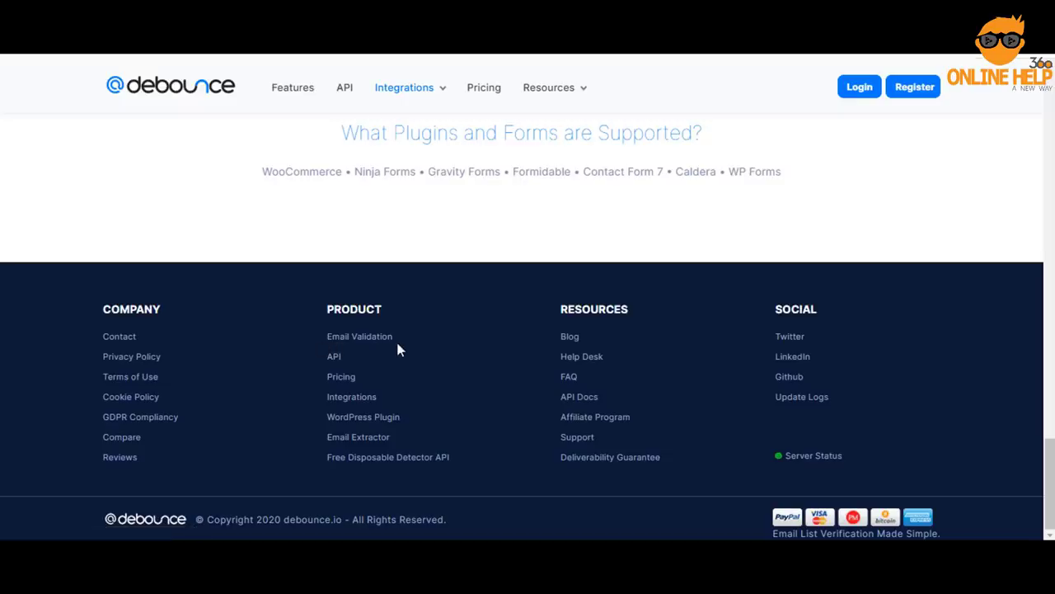
# Scroll up the Bulk Validation dashboard to see the verified EMAIL lists and their stats
pyautogui.scroll(8, 680, 245)
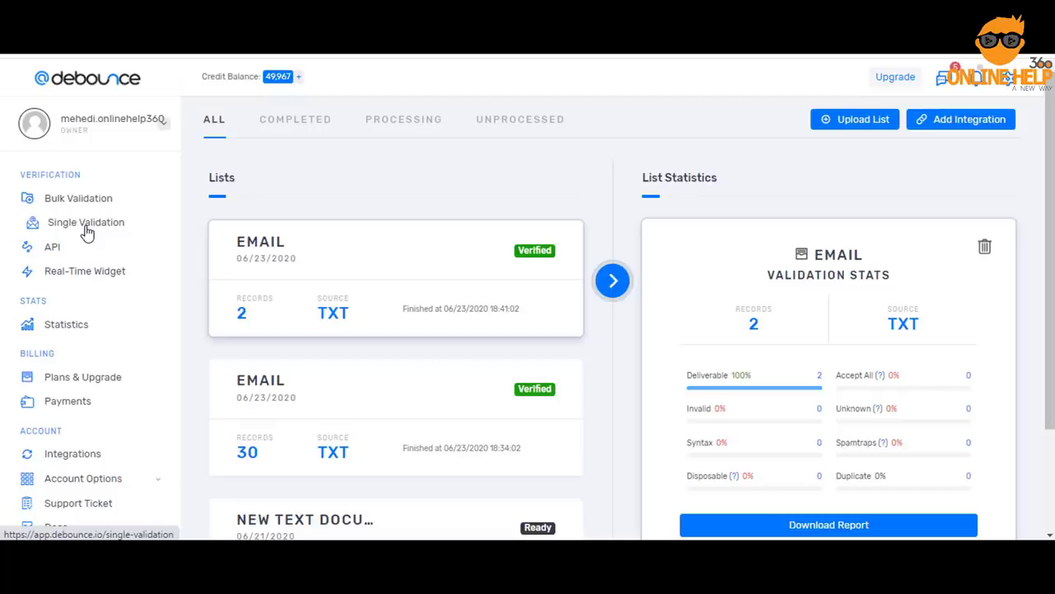
# Run a Single Validation on the account's email address and review its Safe to Send result
pyautogui.click(86, 231)
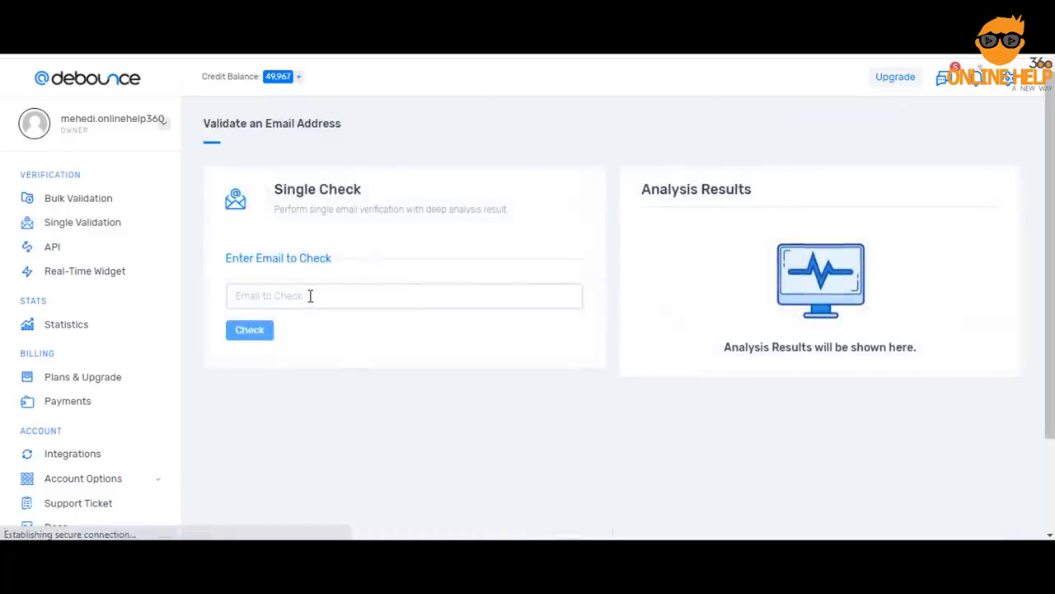
pyautogui.click(310, 296)
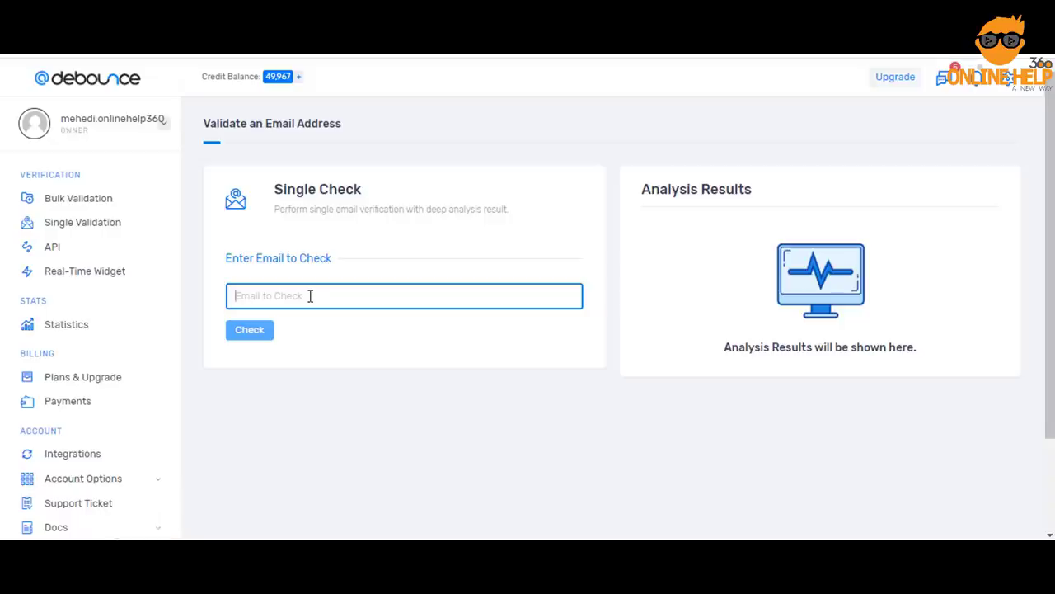
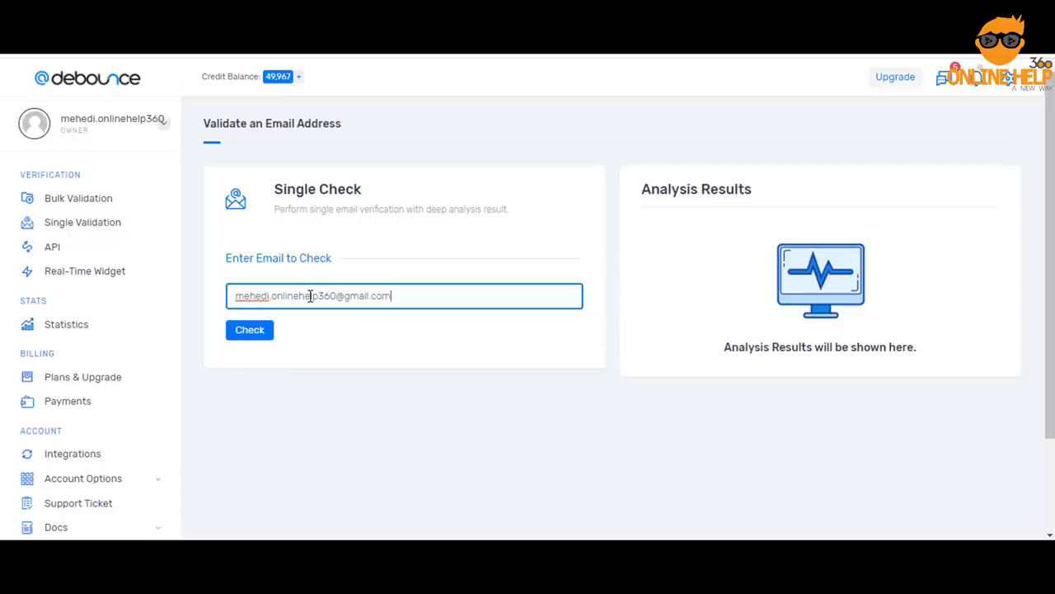
pyautogui.press('Return')
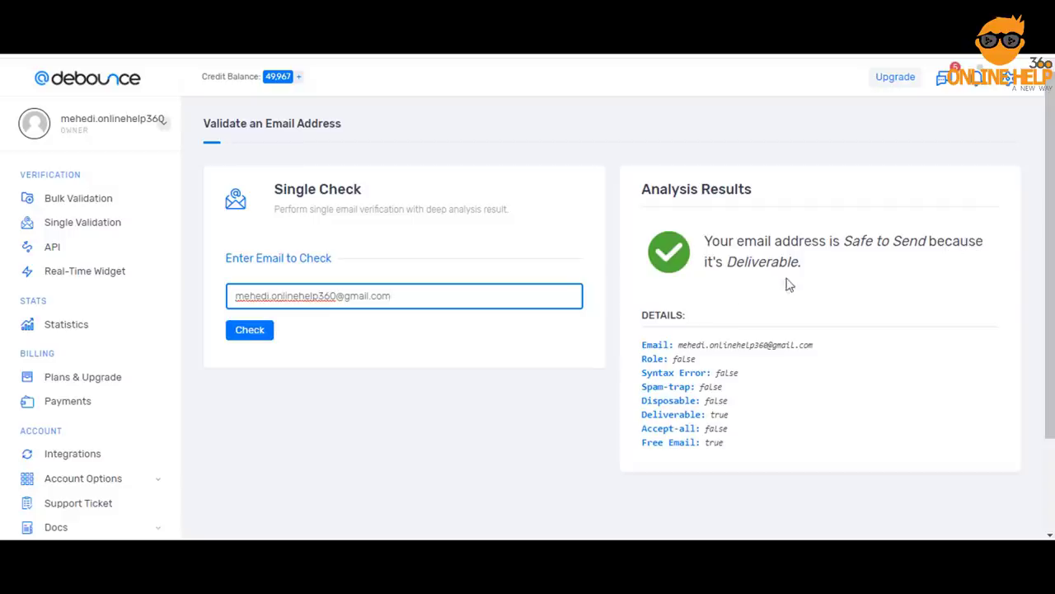
pyautogui.moveTo(644, 346); pyautogui.dragTo(766, 445)
pyautogui.click(766, 445)
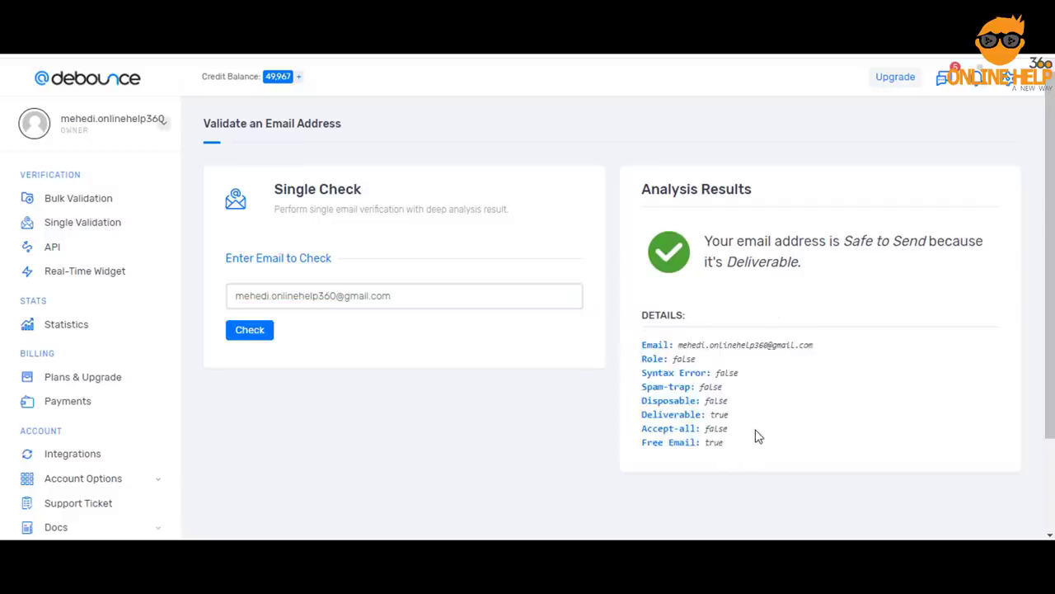
# Return to the Bulk Validation page listing the uploaded email lists
pyautogui.click(83, 201)
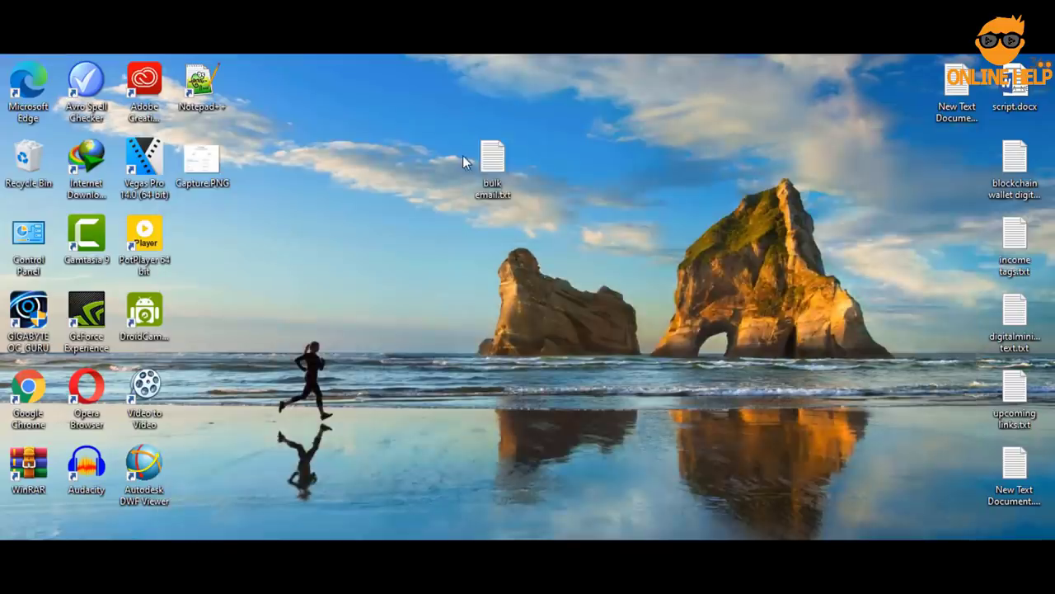
# Delete the trailing semicolons on lines 3–5 of bulk email.txt, then save and close it
pyautogui.doubleClick(493, 160)
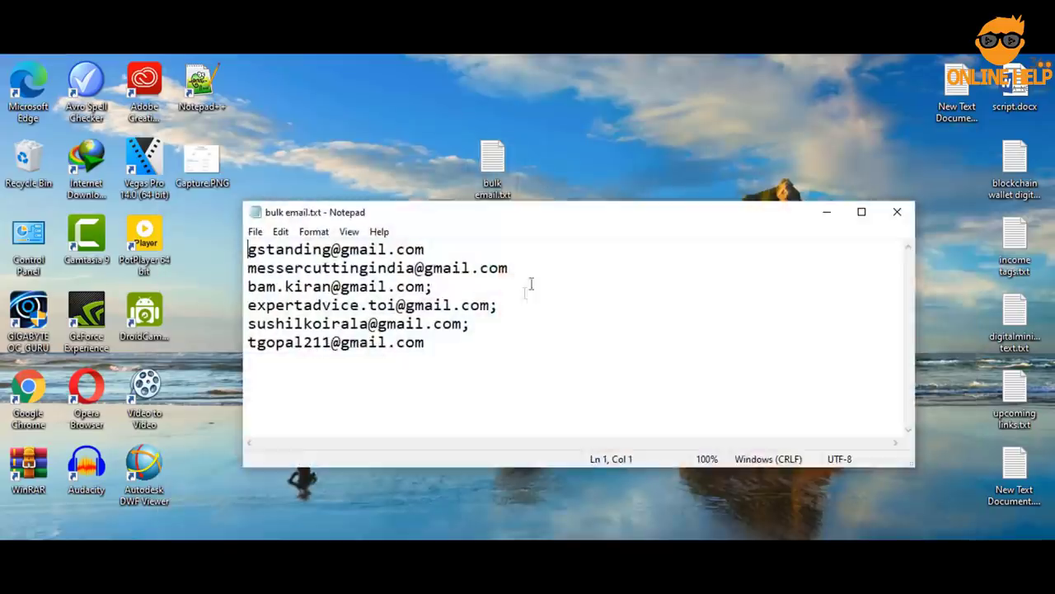
pyautogui.moveTo(536, 217); pyautogui.dragTo(516, 137)
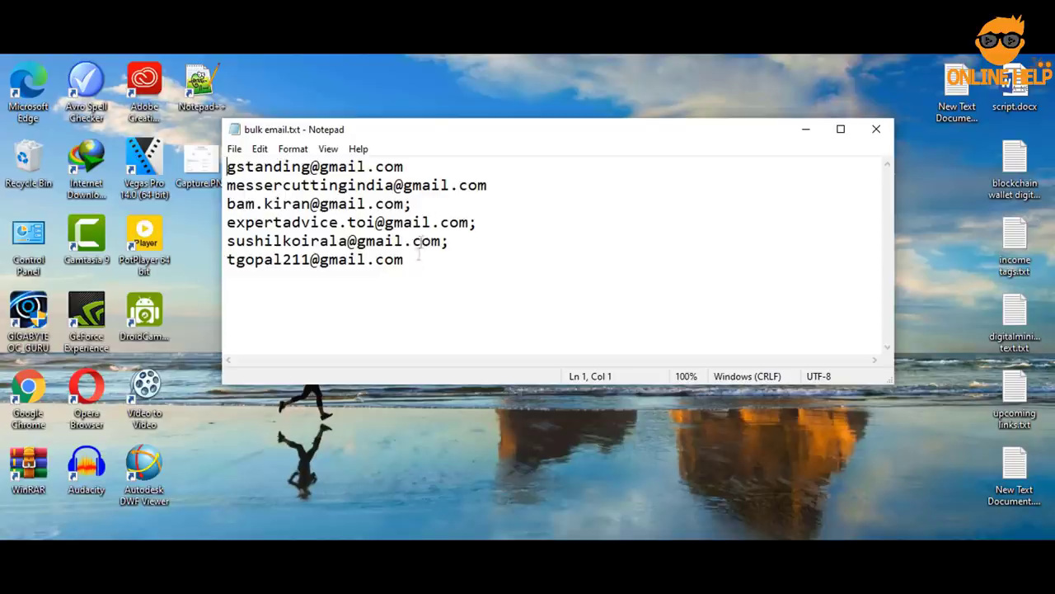
pyautogui.click(421, 205)
pyautogui.press('BackSpace')
pyautogui.click(483, 224)
pyautogui.press('BackSpace')
pyautogui.click(459, 242)
pyautogui.press('BackSpace')
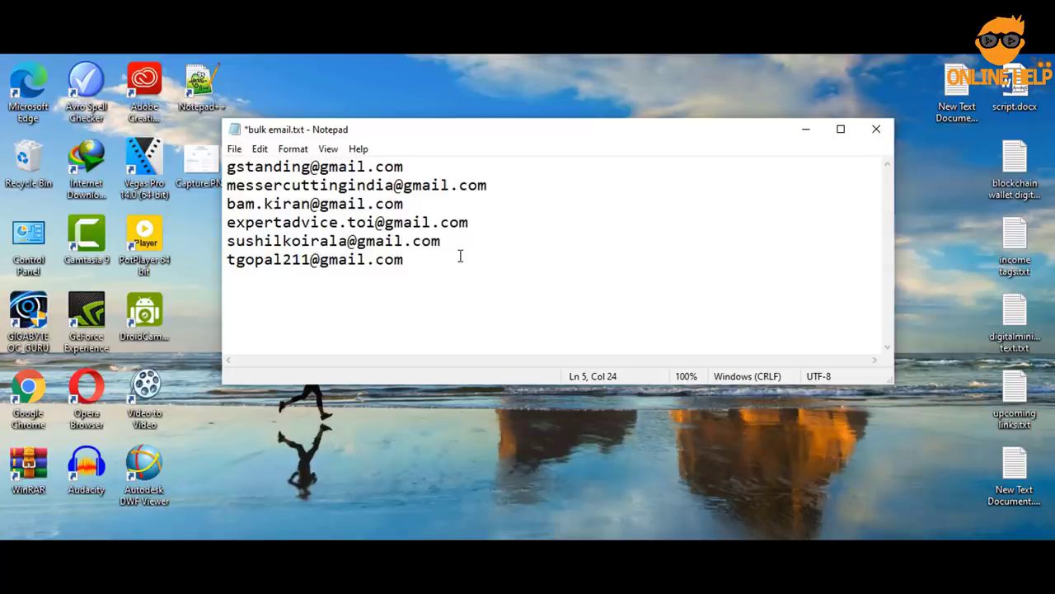
pyautogui.hotkey('ctrl', 's')
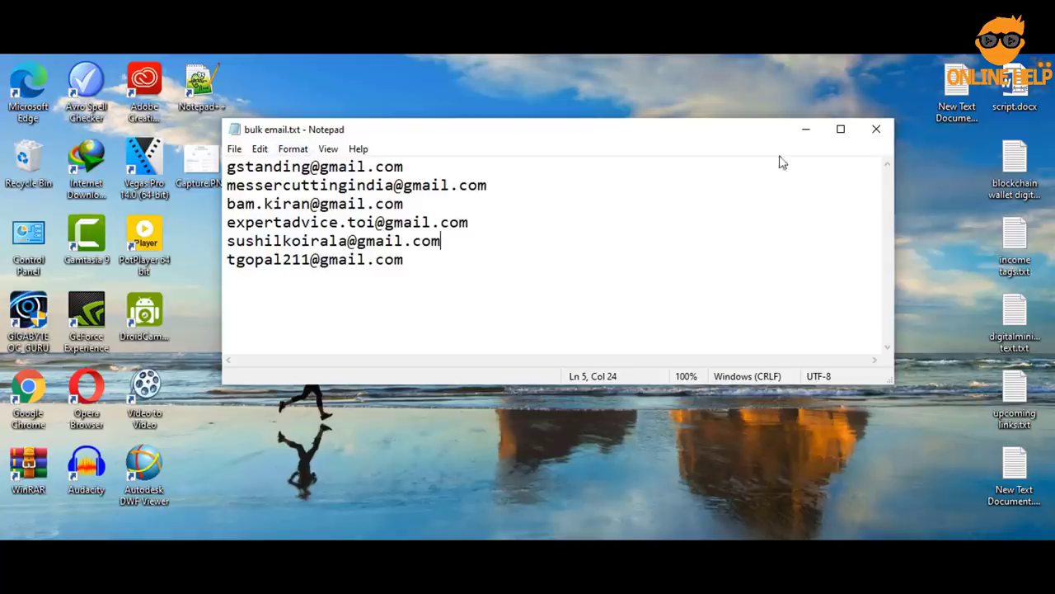
pyautogui.click(876, 130)
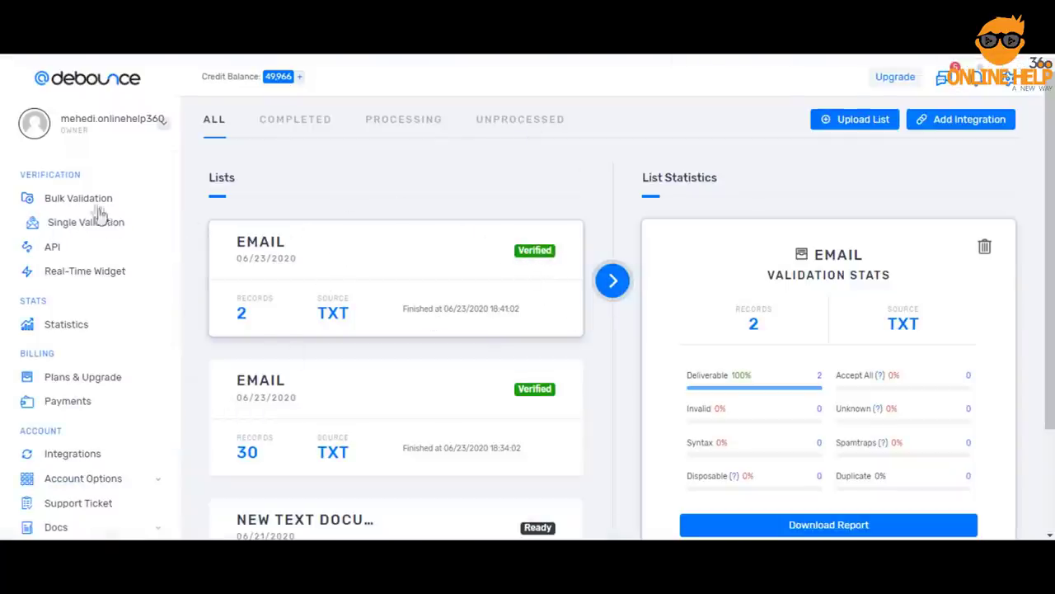
# Upload bulk email.txt as a new list, creating a 6-record BULK EMAIL list
pyautogui.click(861, 121)
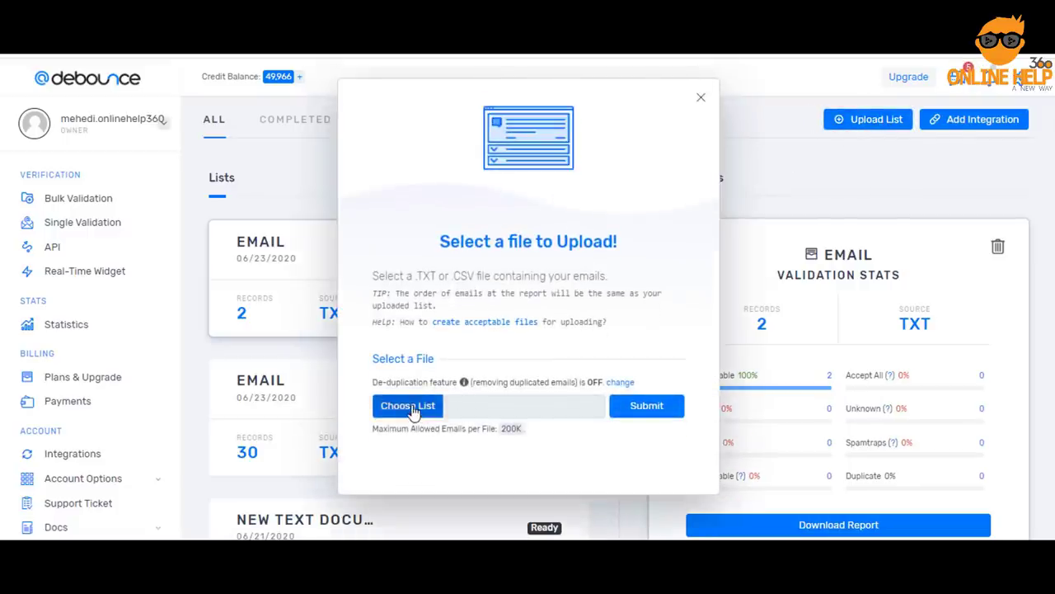
pyautogui.click(410, 408)
pyautogui.click(641, 216)
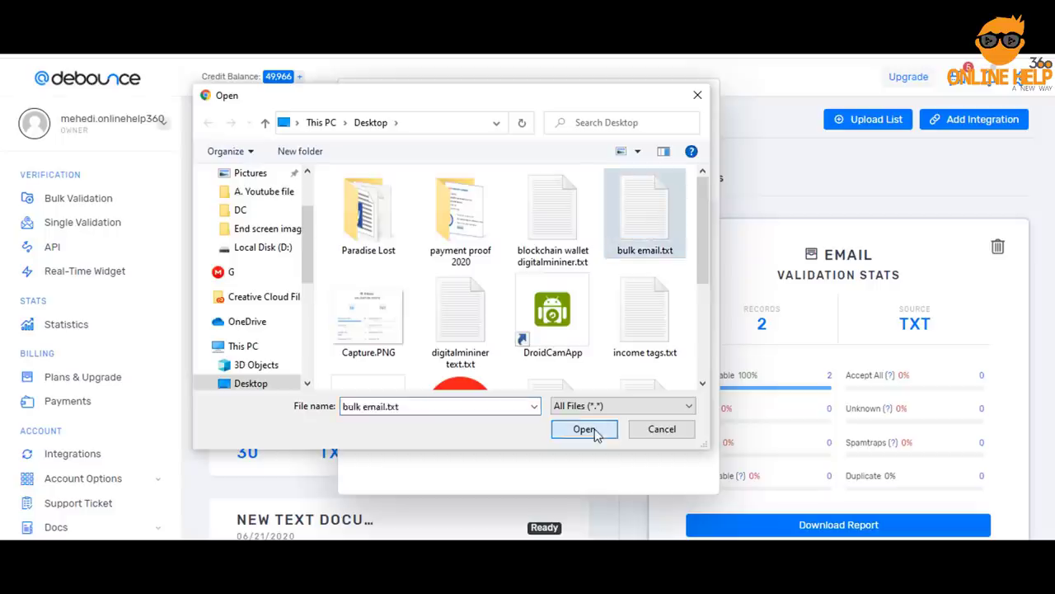
pyautogui.click(583, 430)
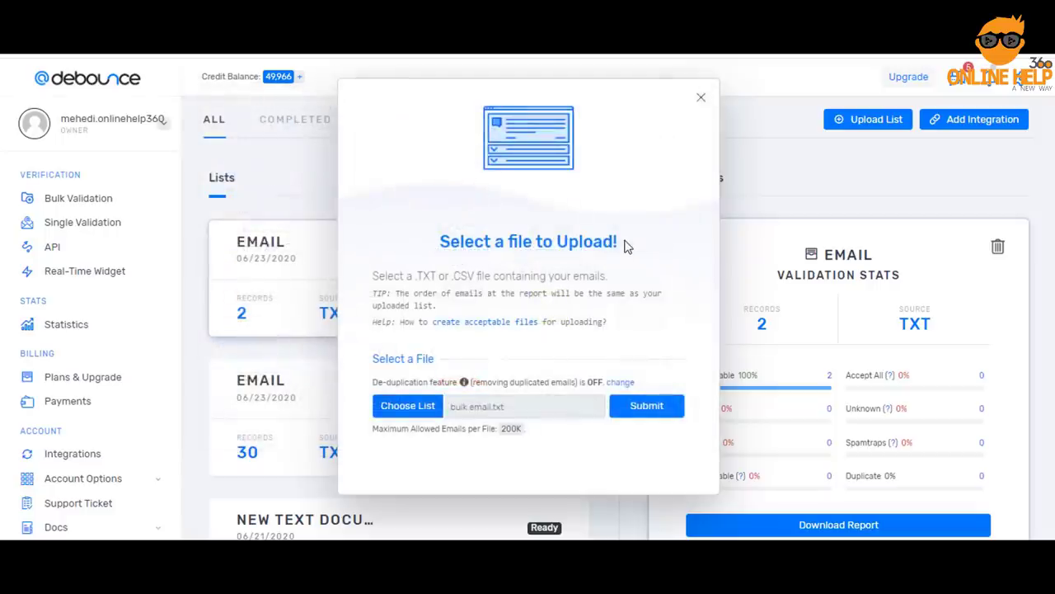
pyautogui.click(647, 407)
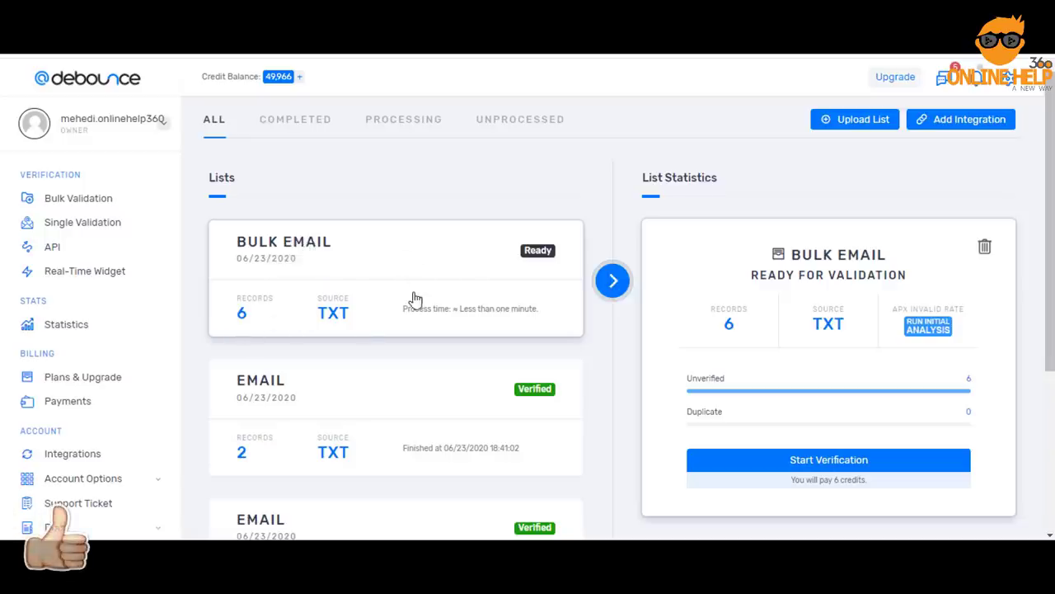
# Start verification of the 6-record BULK EMAIL list and let it reach 100% deliverable
pyautogui.scroll(-1, 412, 301)
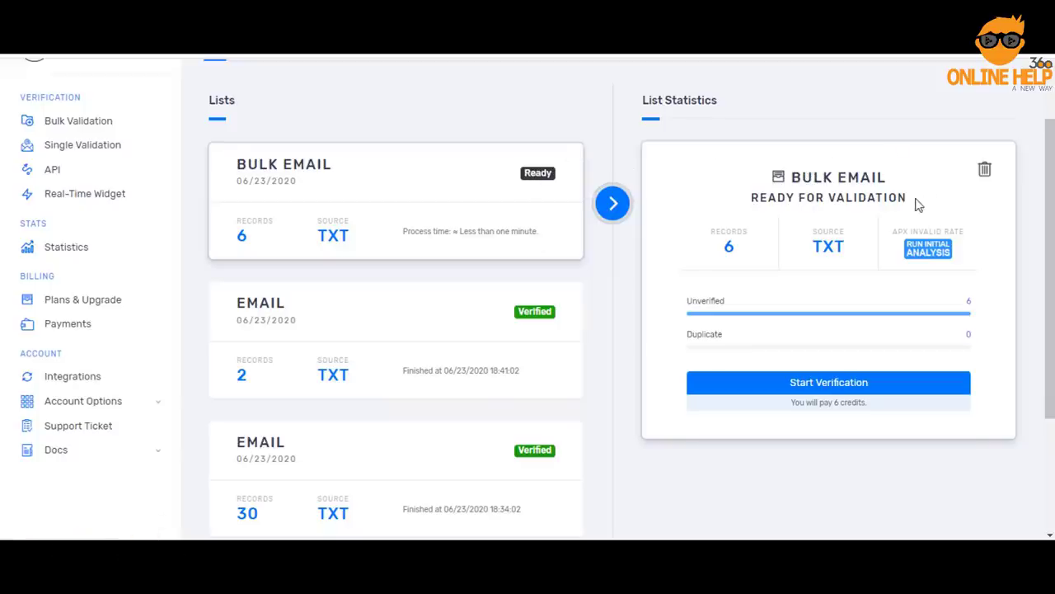
pyautogui.moveTo(687, 300); pyautogui.dragTo(716, 298)
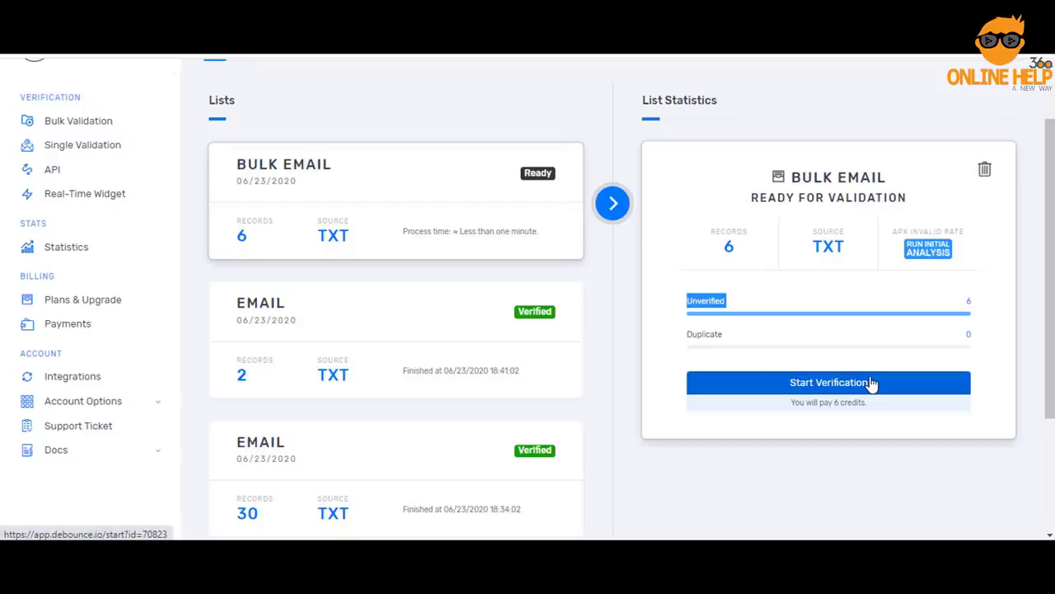
pyautogui.click(872, 383)
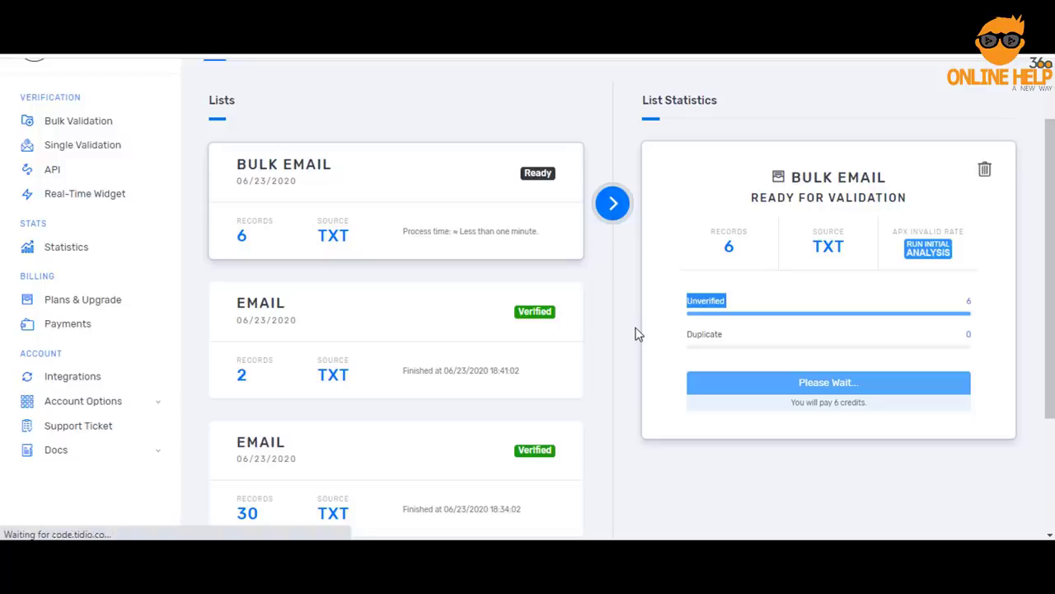
pyautogui.scroll(-2, 839, 275)
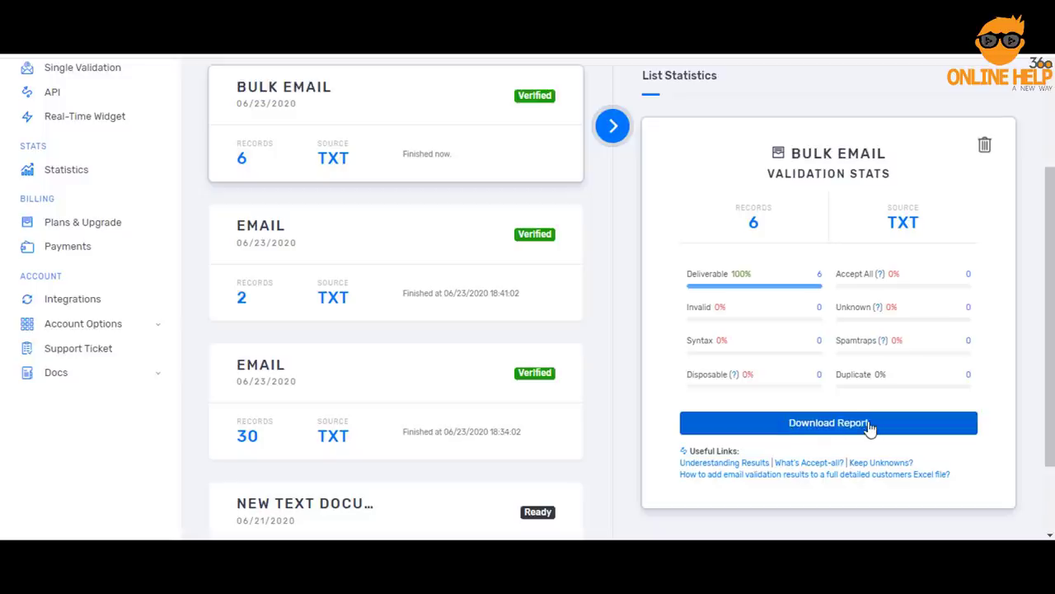
# Download the Deliverable Only CSV report for BULK EMAIL, open it, and start a screen snip
pyautogui.click(868, 424)
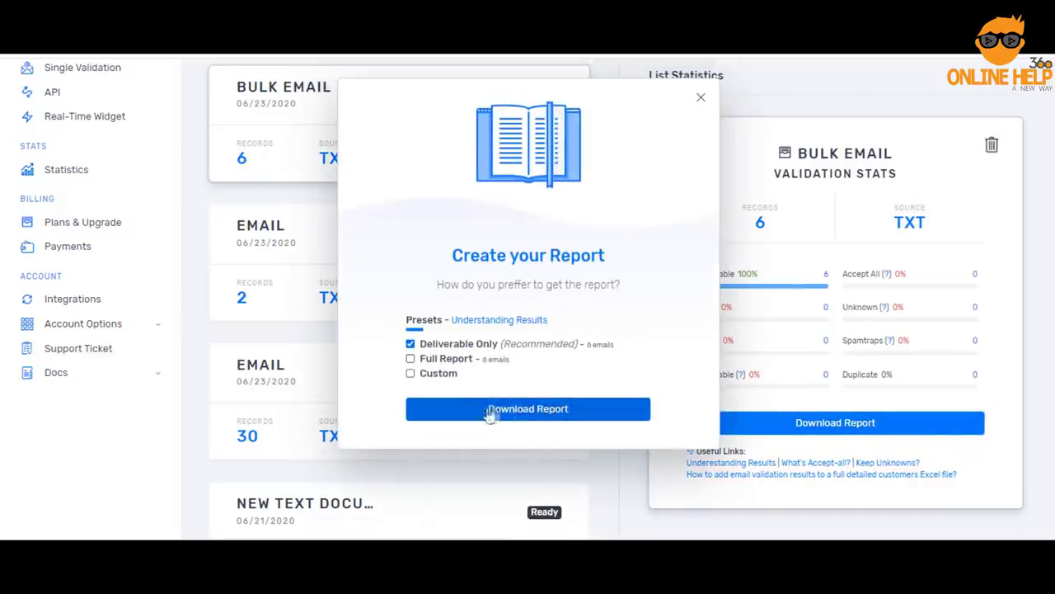
pyautogui.click(529, 412)
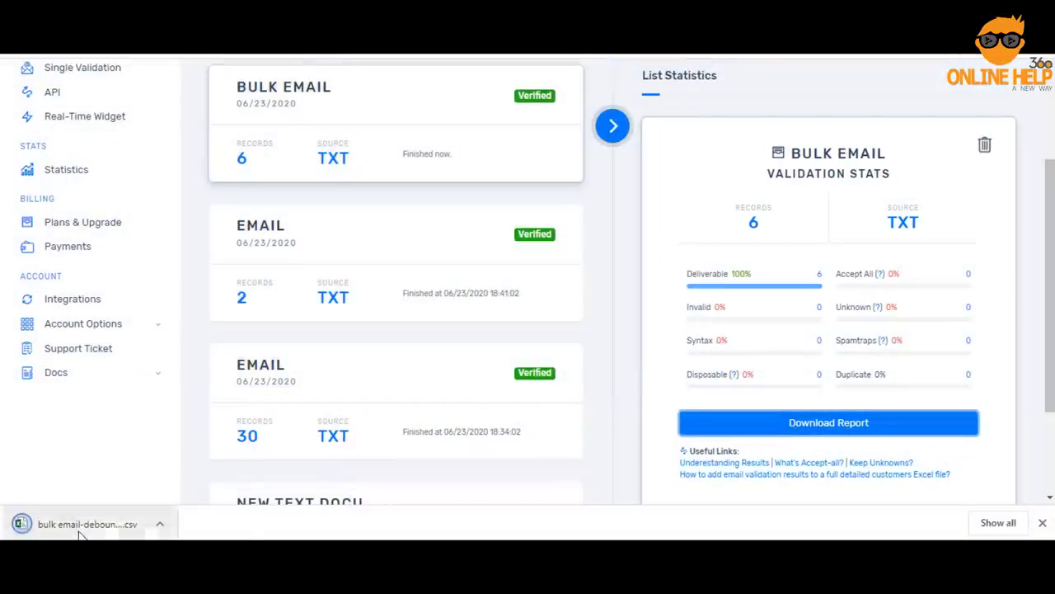
pyautogui.rightClick(80, 532)
pyautogui.click(140, 445)
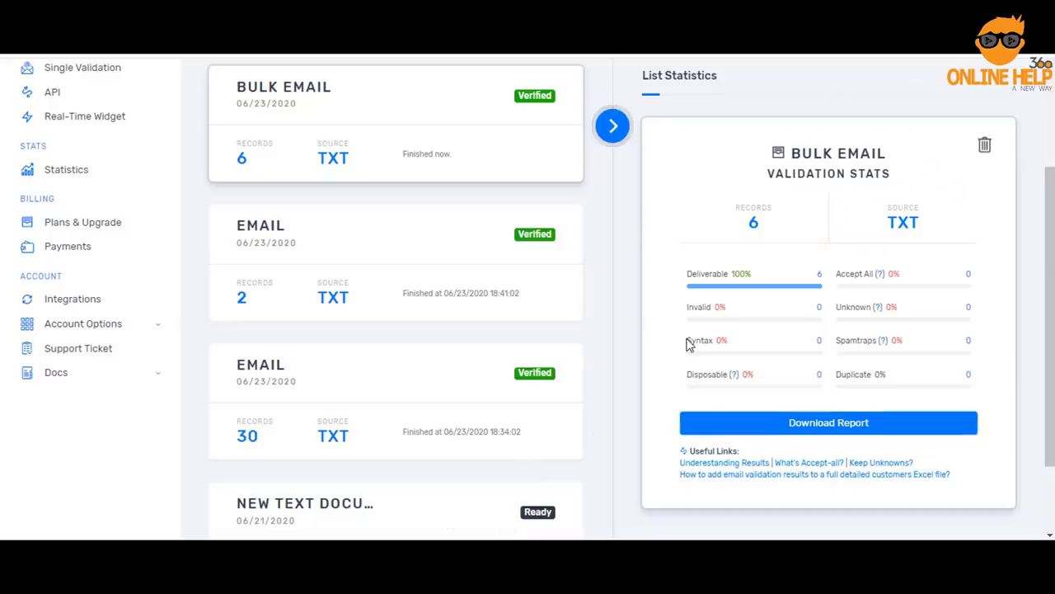
pyautogui.moveTo(825, 69); pyautogui.dragTo(191, 94)
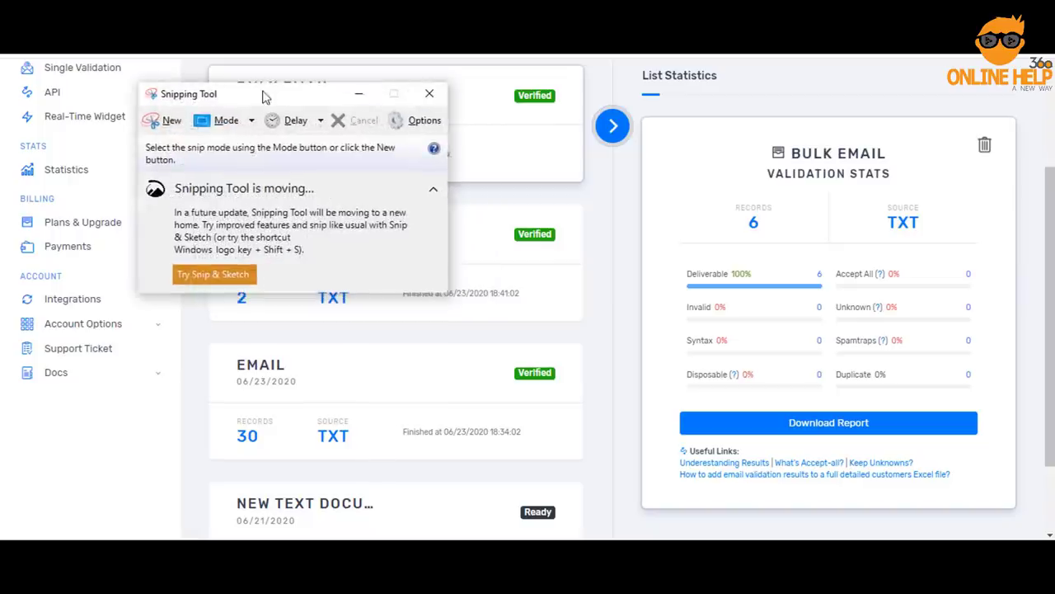
pyautogui.click(165, 118)
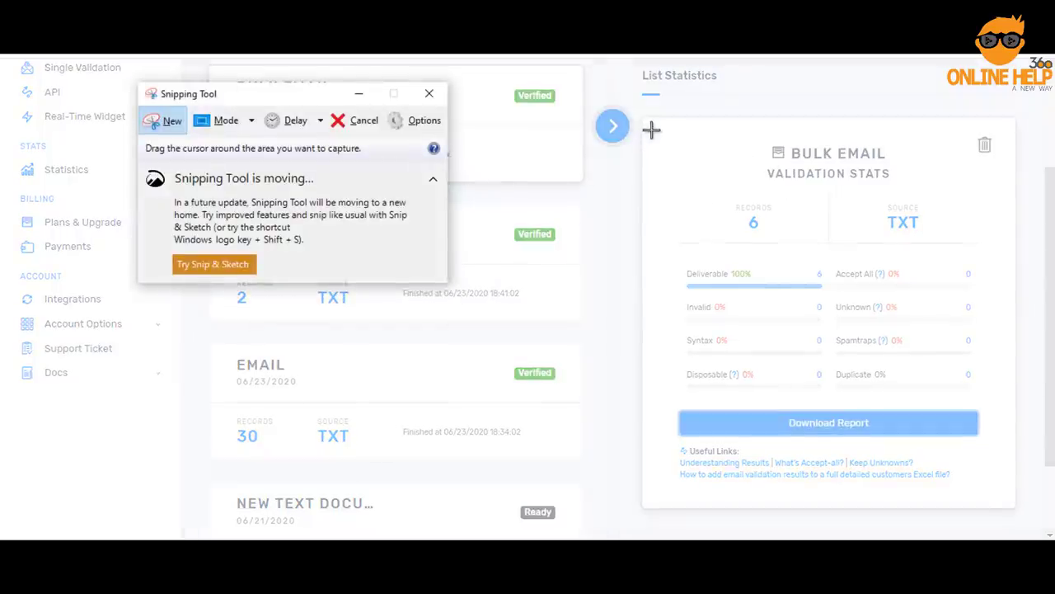
# Snip the BULK EMAIL stats card, save it as Capture.PNG on the desktop, and open it in Paint
pyautogui.moveTo(651, 130); pyautogui.dragTo(1007, 404)
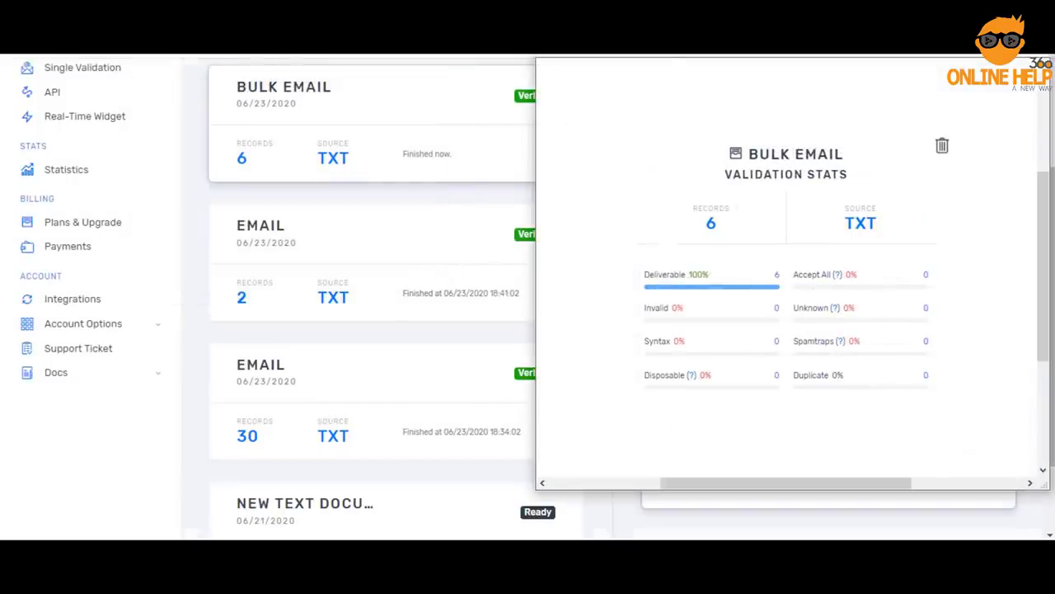
pyautogui.click(551, 45)
pyautogui.click(577, 57)
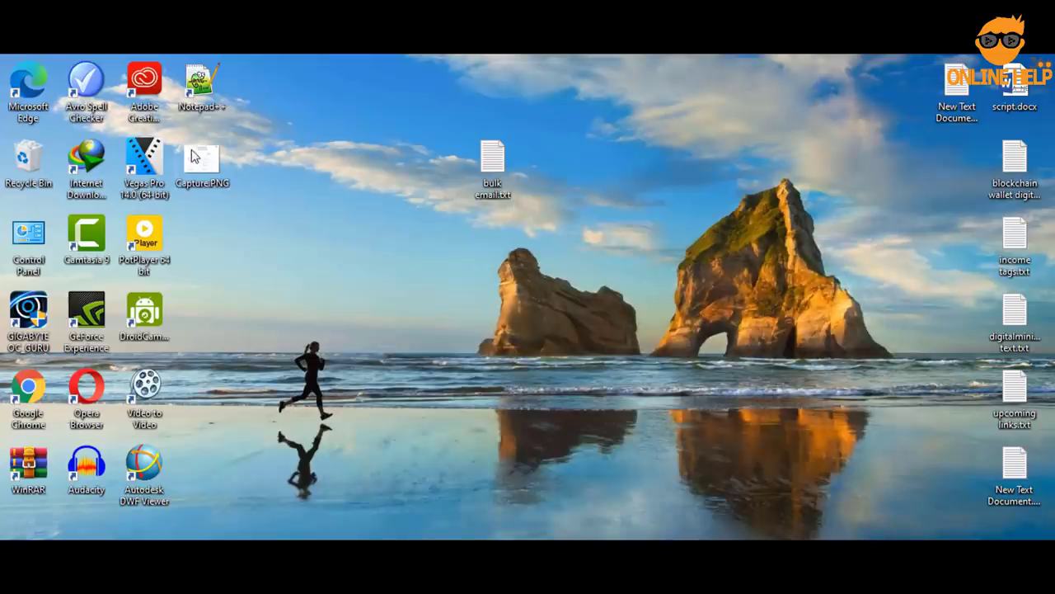
pyautogui.rightClick(197, 161)
pyautogui.click(247, 162)
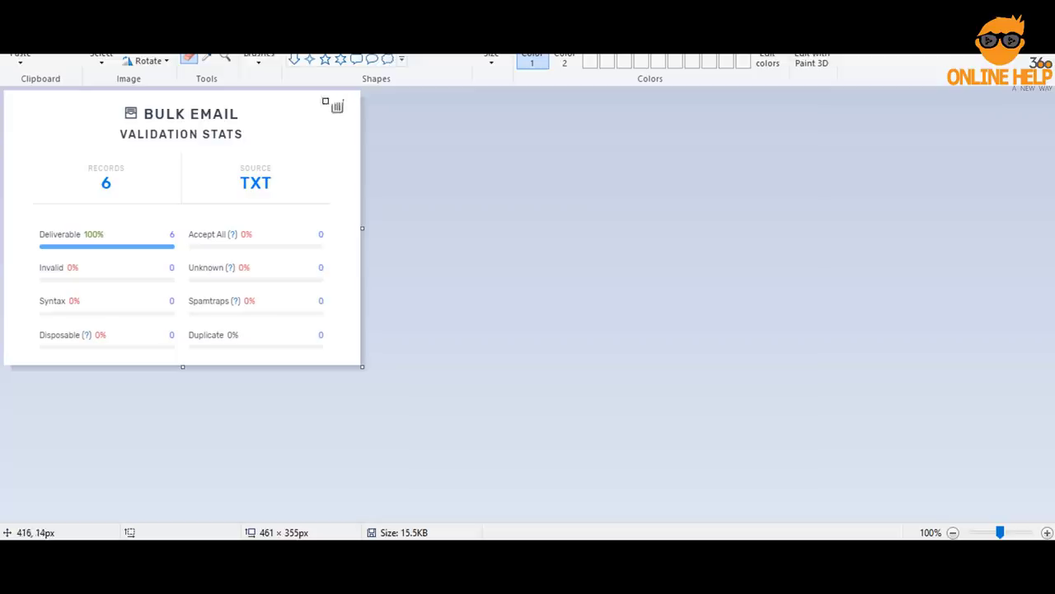
# Erase the trash-bin icon from Capture.PNG's stats card and save the image
pyautogui.moveTo(324, 101)
pyautogui.mouseDown()
pyautogui.moveTo(340, 100)
pyautogui.moveTo(347, 114)
pyautogui.mouseUp()
pyautogui.hotkey('ctrl', 's')
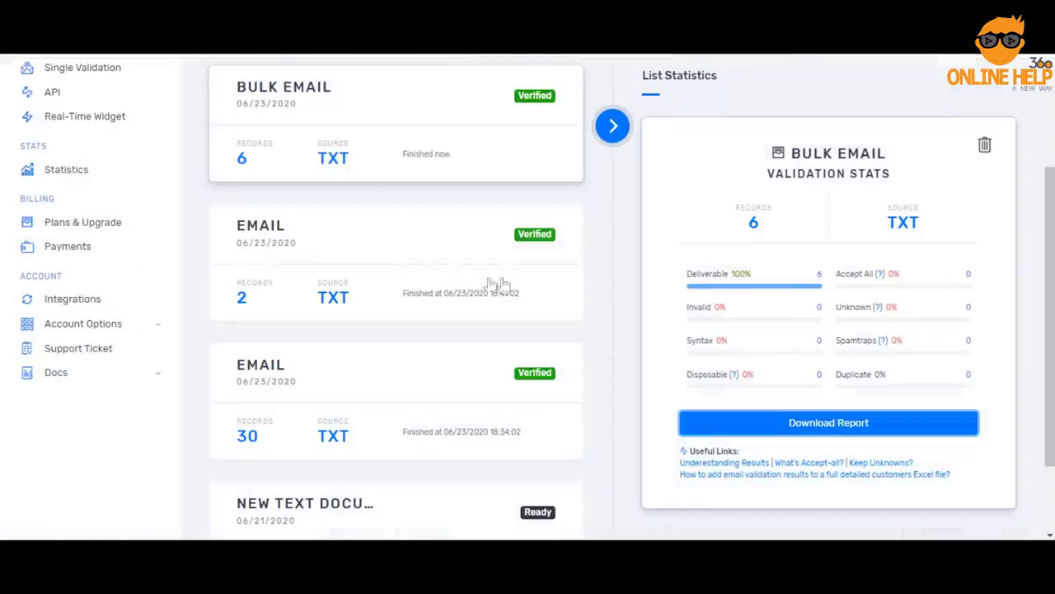
# Go to the Upgrade page and scroll down to the Plans and Pricing table of verification packages
pyautogui.scroll(3, 495, 280)
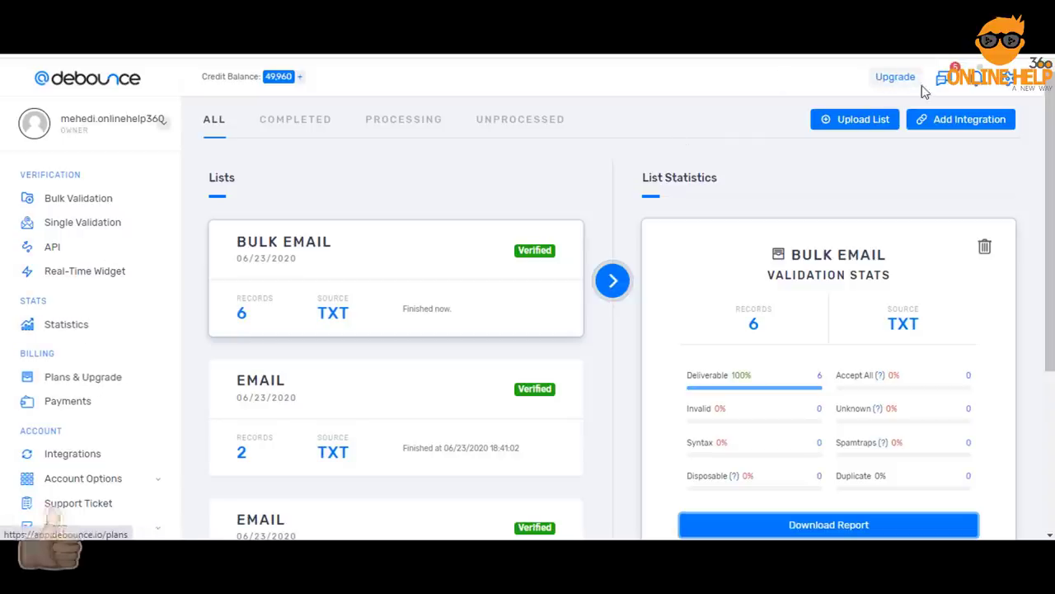
pyautogui.click(892, 76)
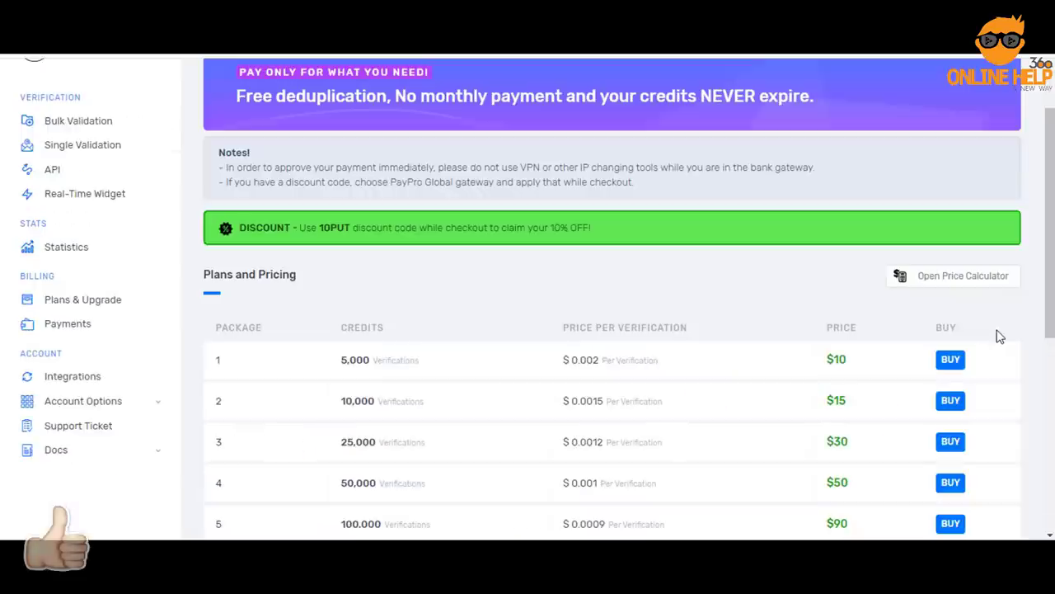
pyautogui.scroll(-3, 1001, 318)
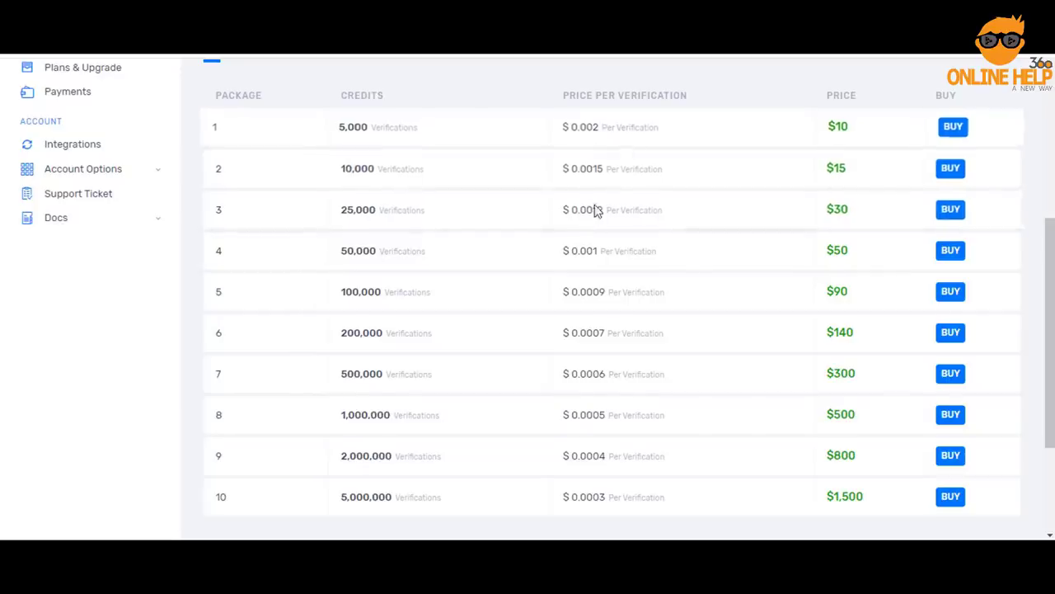
pyautogui.scroll(-1, 596, 210)
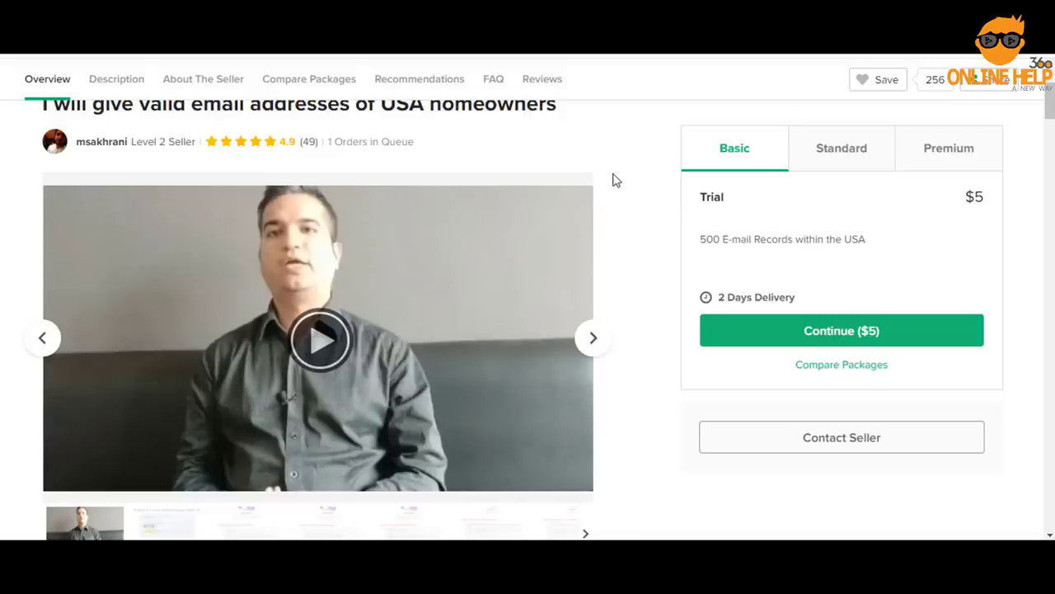
# Compare the gig's $5 Basic, Standard (1000 records plus 200 bonus) and Premium packages
pyautogui.scroll(-1, 613, 179)
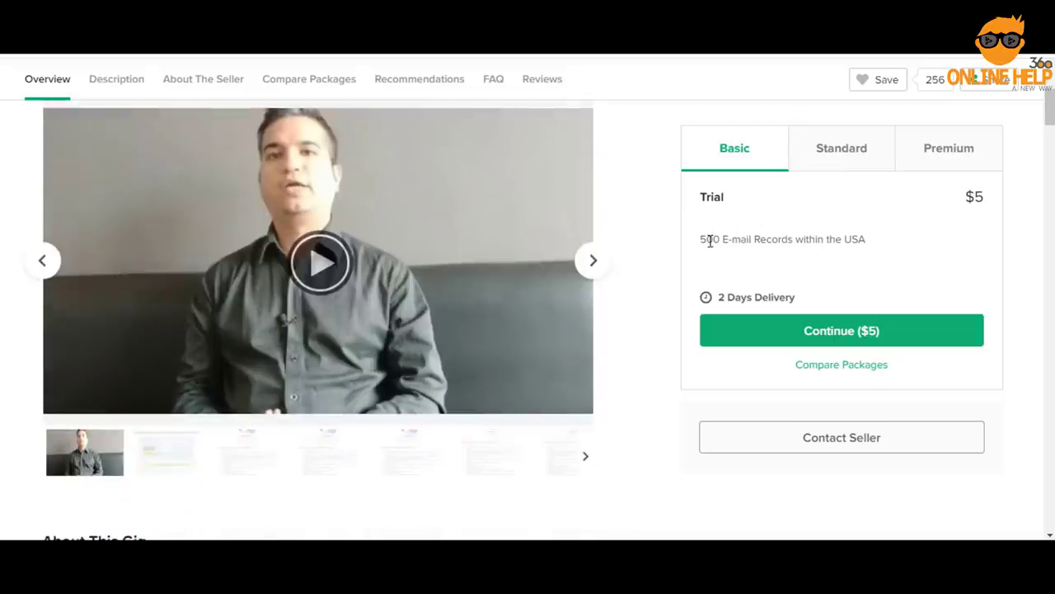
pyautogui.doubleClick(974, 198)
pyautogui.click(838, 155)
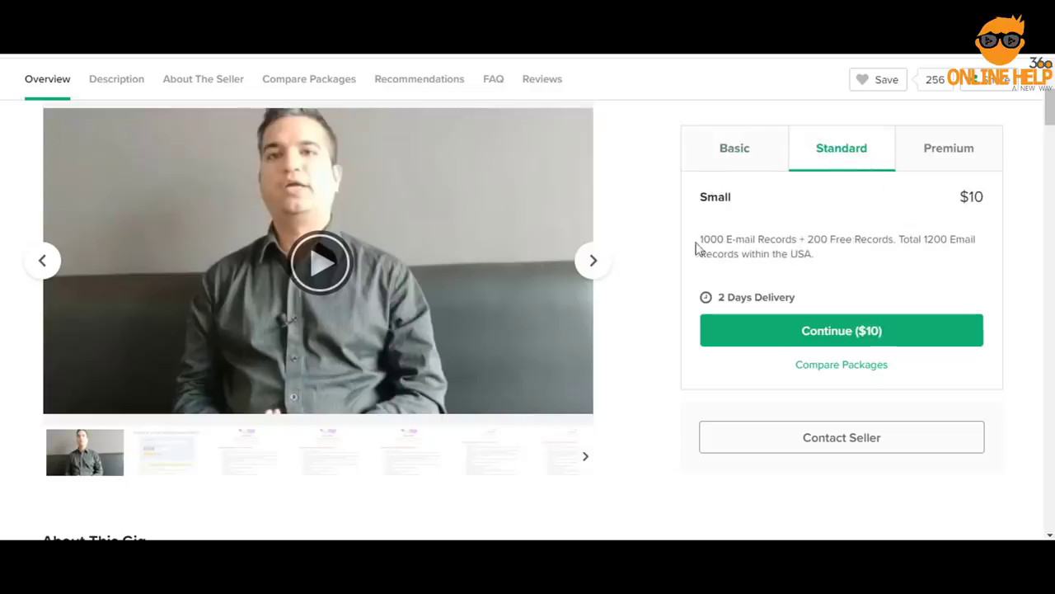
pyautogui.moveTo(697, 244); pyautogui.dragTo(731, 239)
pyautogui.moveTo(805, 240); pyautogui.dragTo(849, 242)
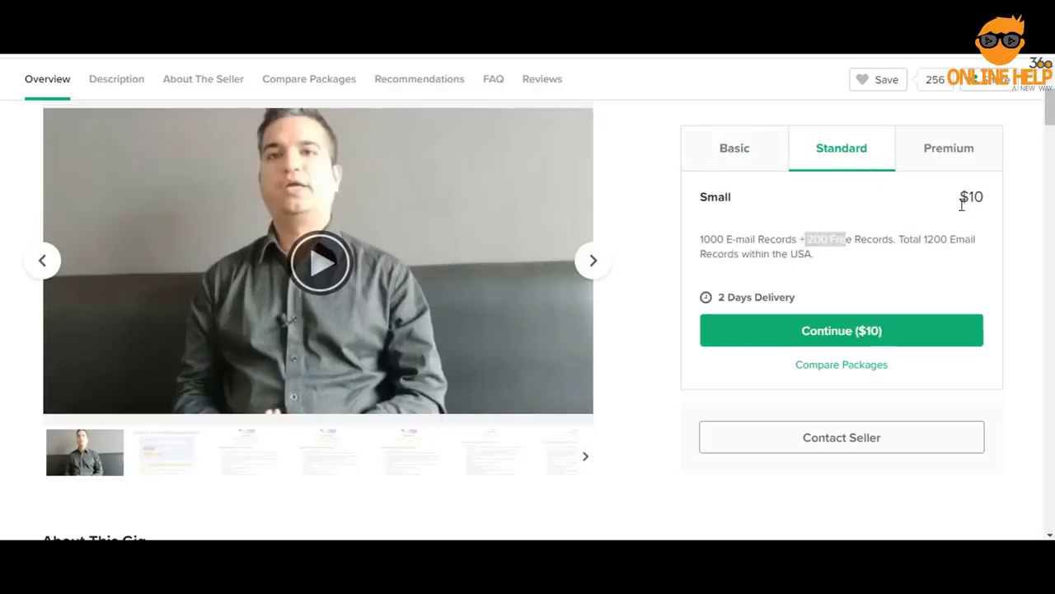
pyautogui.click(961, 153)
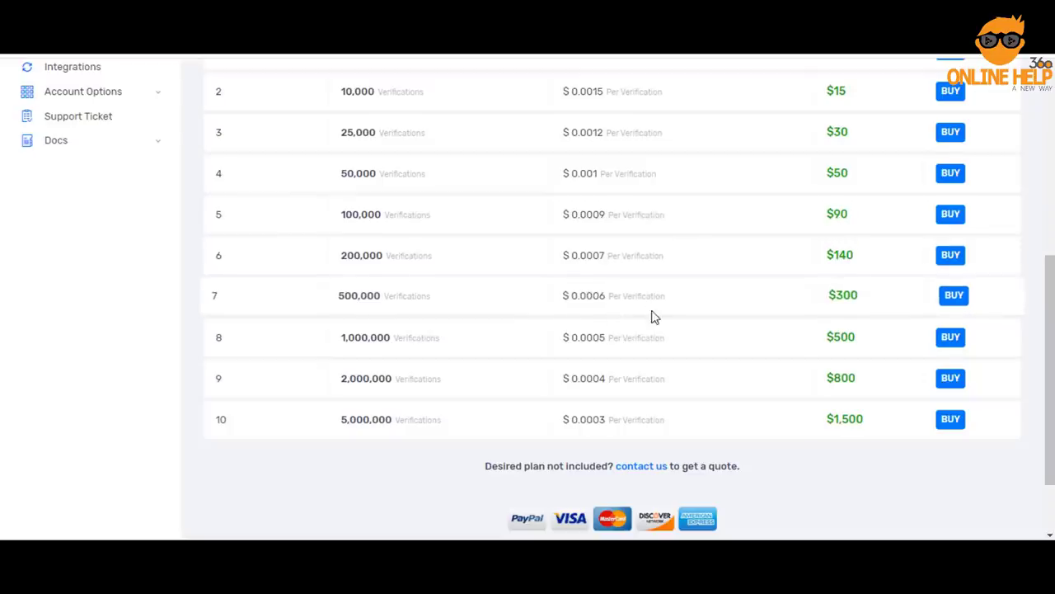
# Buy the $300 500,000-verification package, paying through PayPro Global
pyautogui.scroll(5, 643, 313)
pyautogui.scroll(-2, 688, 297)
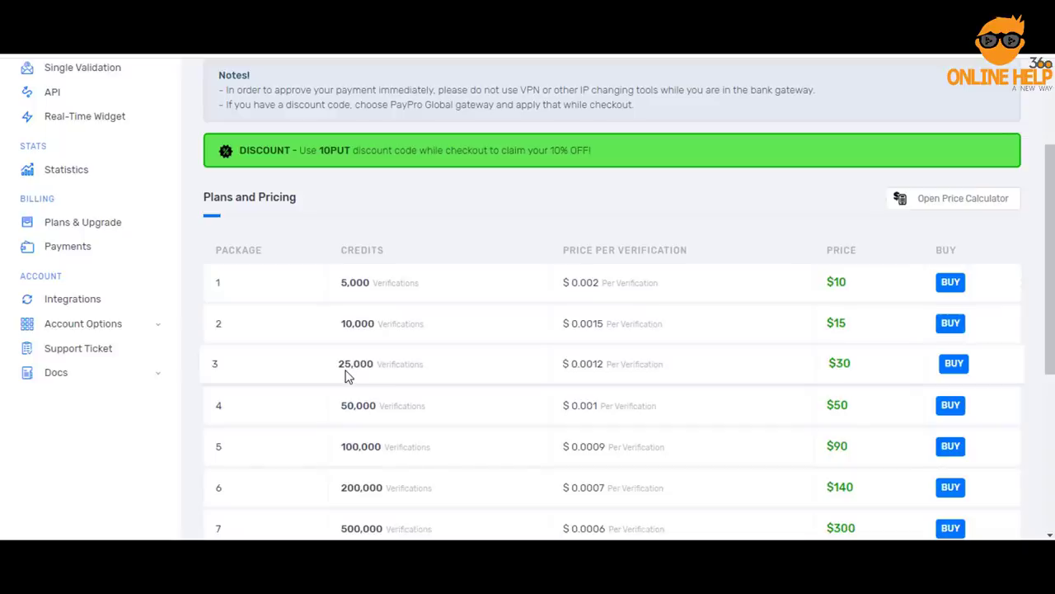
pyautogui.scroll(-3, 631, 405)
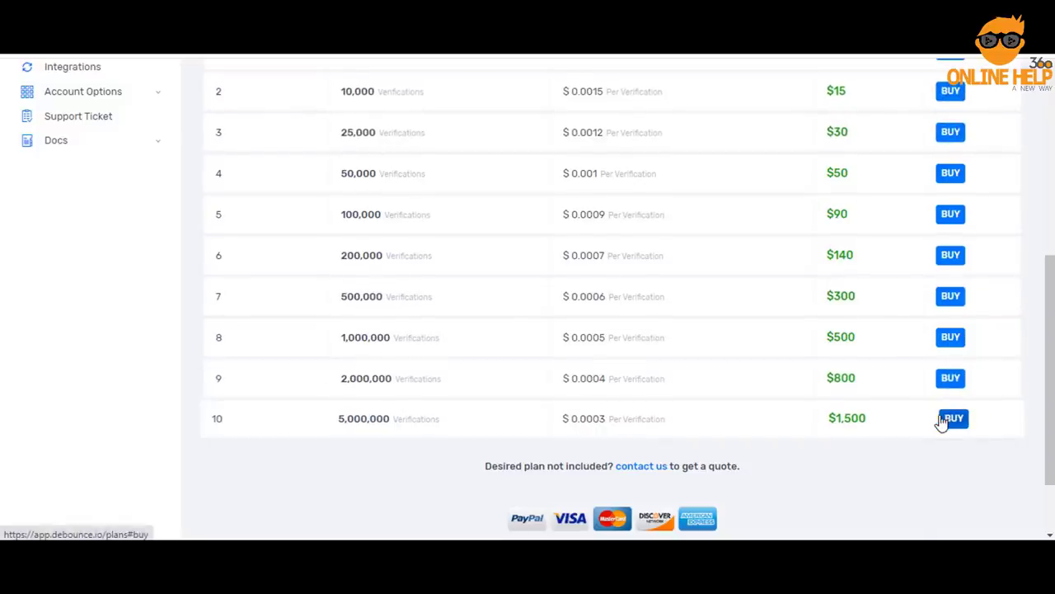
pyautogui.click(955, 299)
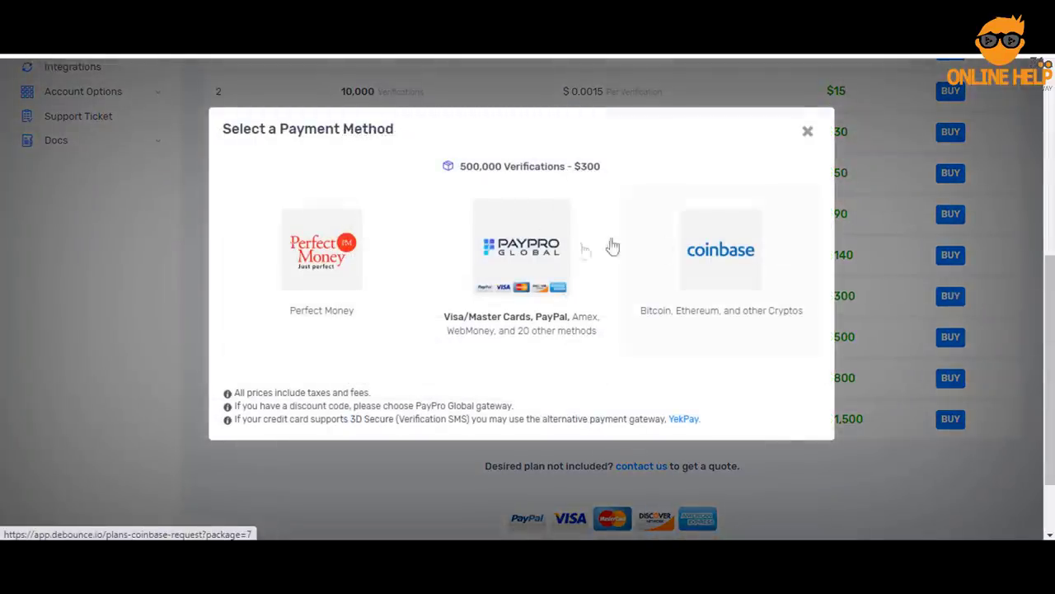
pyautogui.click(528, 250)
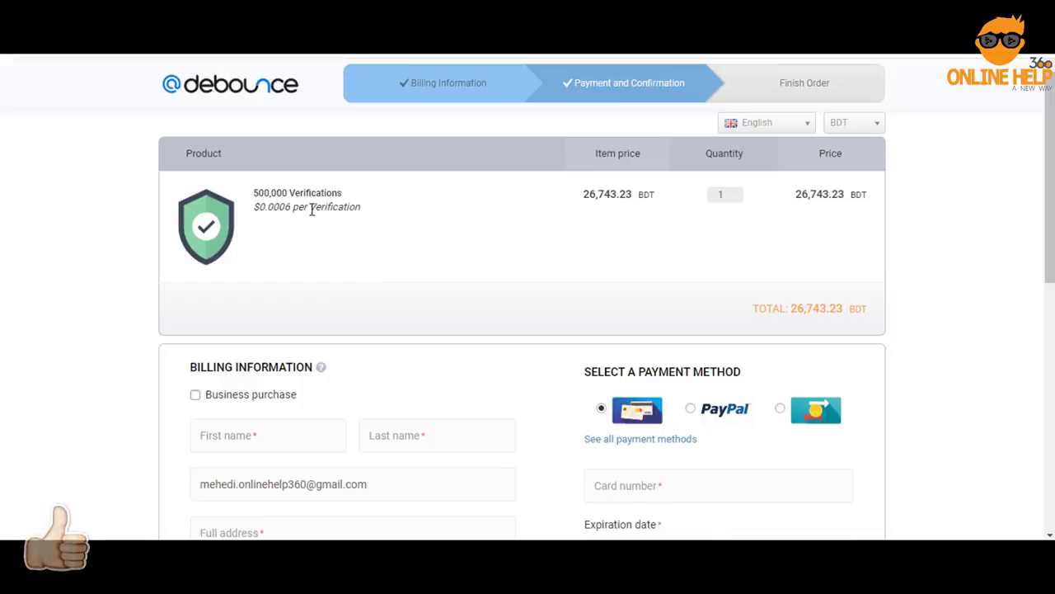
# Apply the saved discount coupon, bringing the checkout total to 24,068.91 BDT
pyautogui.moveTo(259, 207); pyautogui.dragTo(295, 207)
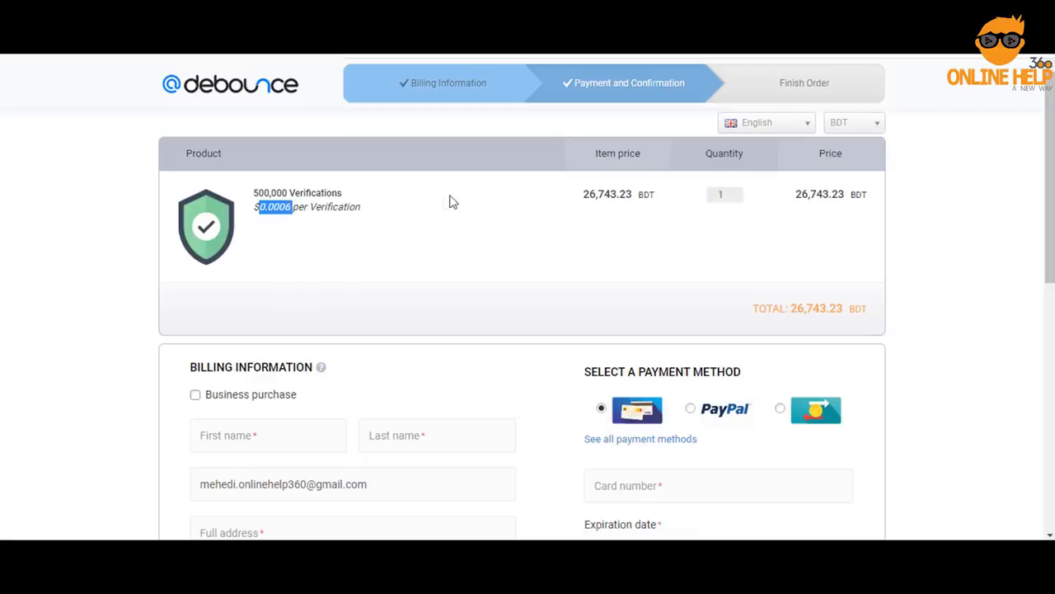
pyautogui.scroll(-3, 462, 201)
pyautogui.scroll(-1, 726, 350)
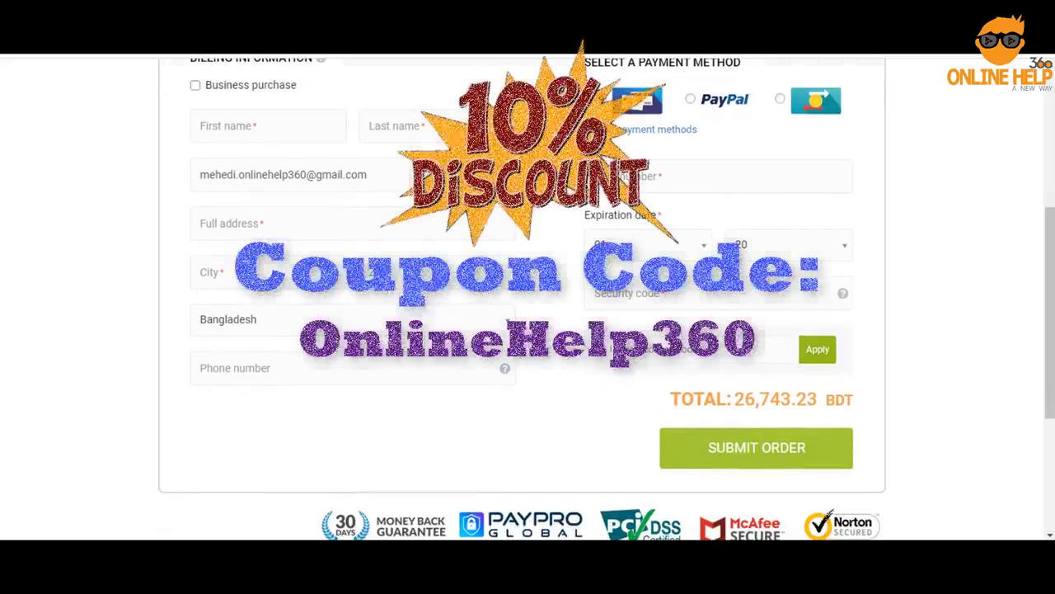
pyautogui.click(683, 349)
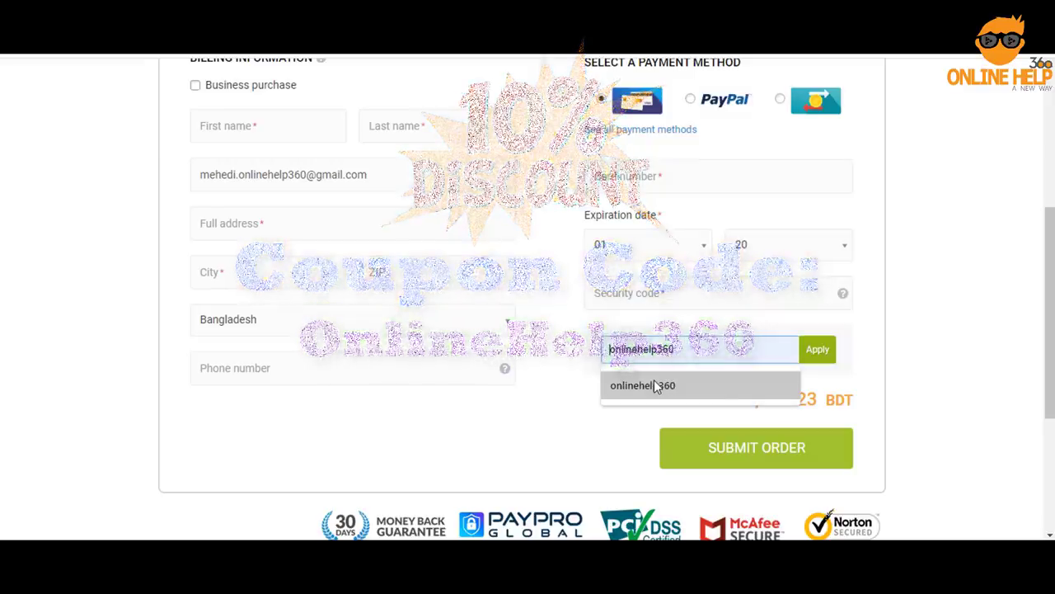
pyautogui.click(654, 384)
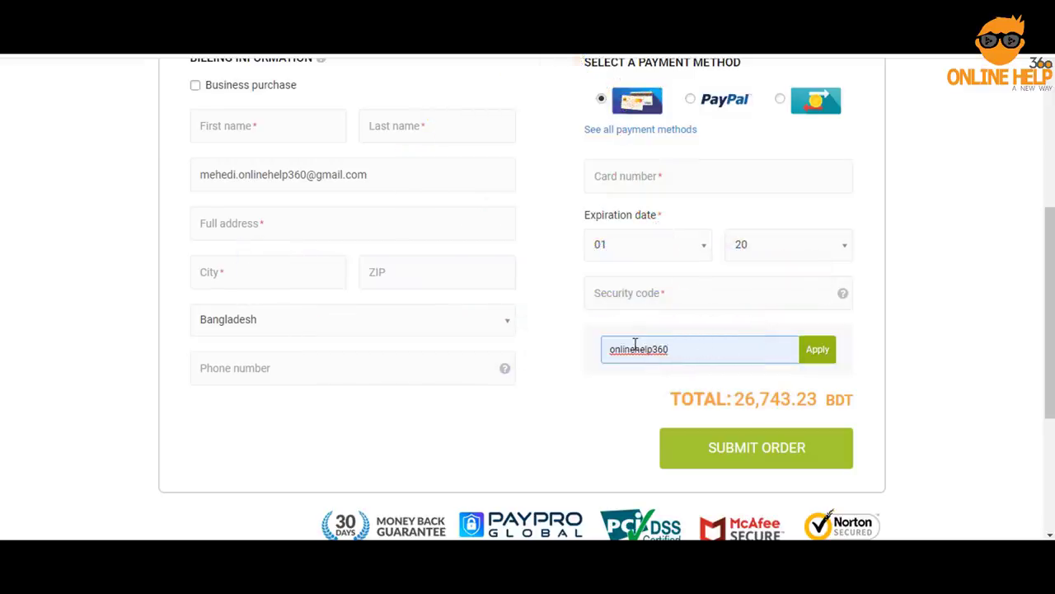
pyautogui.click(826, 356)
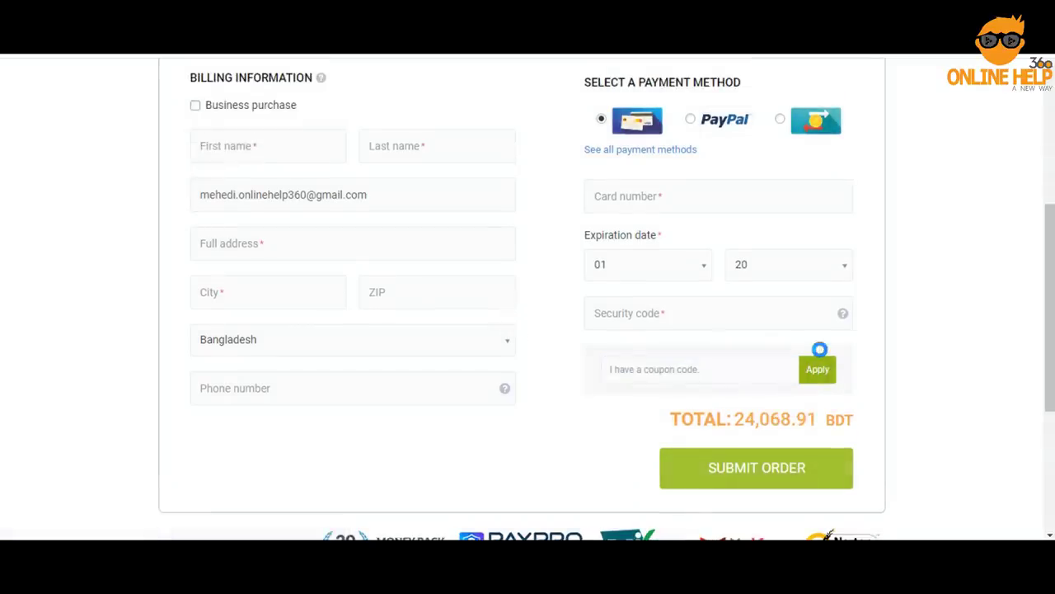
pyautogui.moveTo(734, 419); pyautogui.dragTo(828, 419)
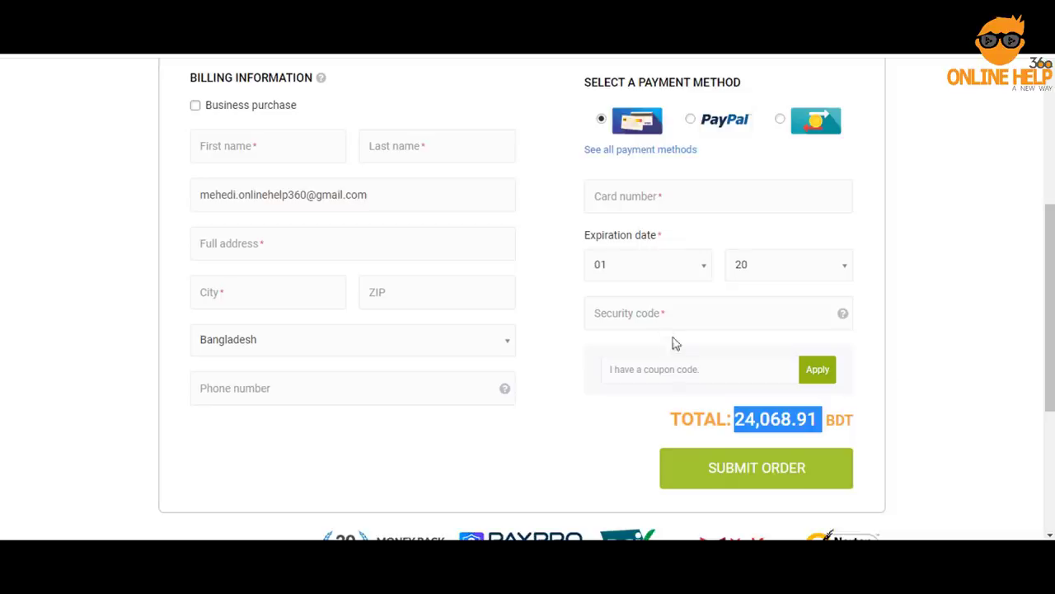
# Re-enter the saved coupon code and apply it to the order again
pyautogui.click(679, 368)
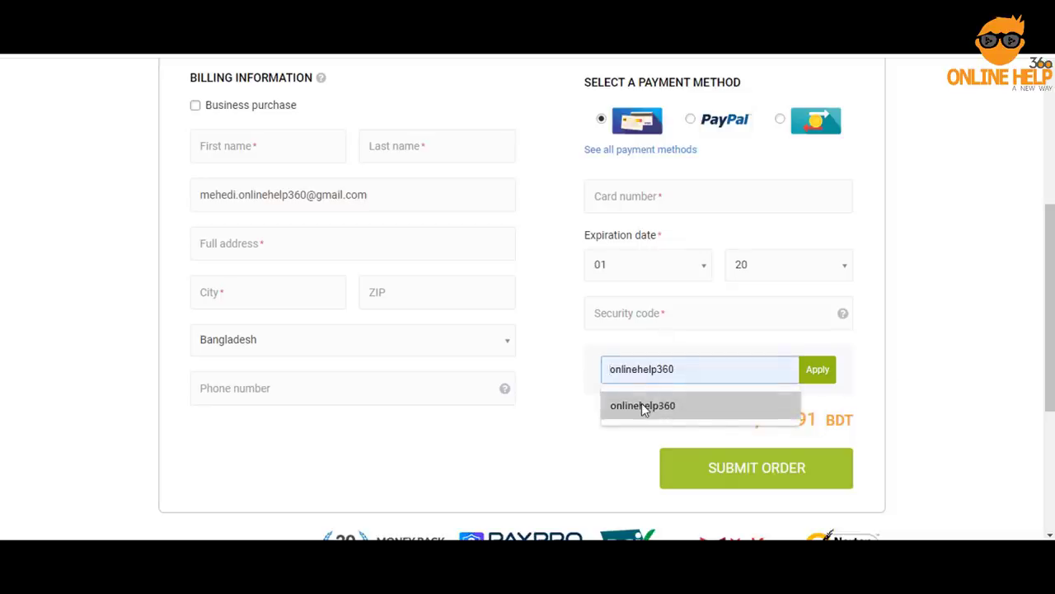
pyautogui.click(641, 404)
pyautogui.click(817, 369)
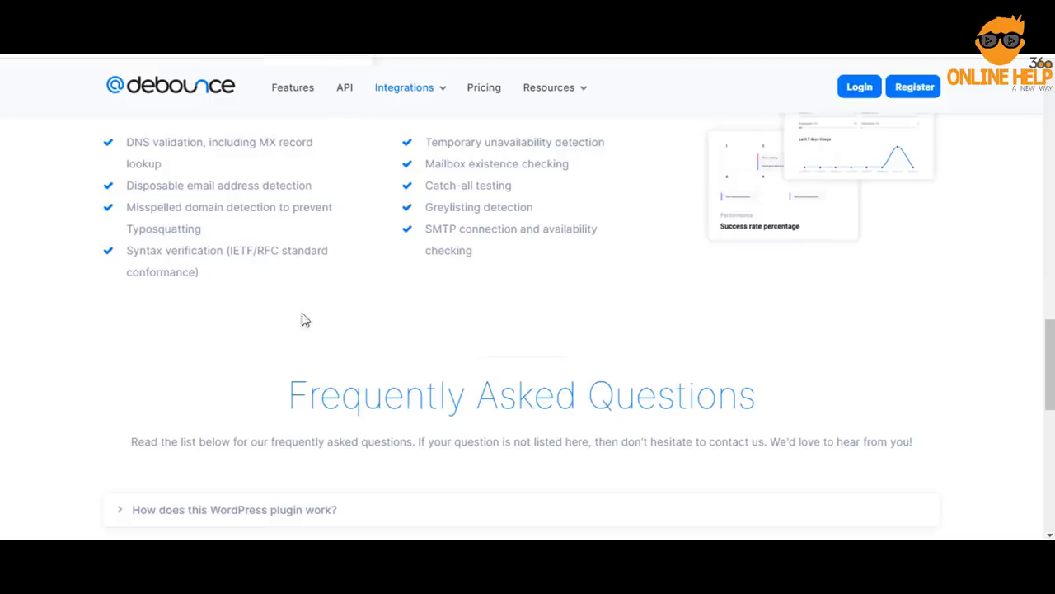
pyautogui.scroll(5, 302, 321)
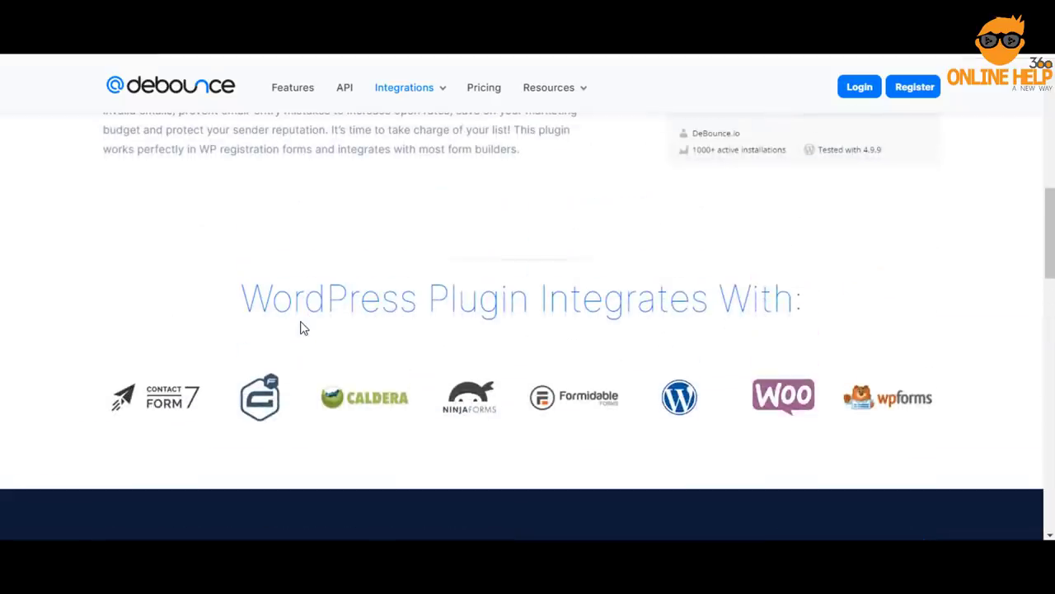